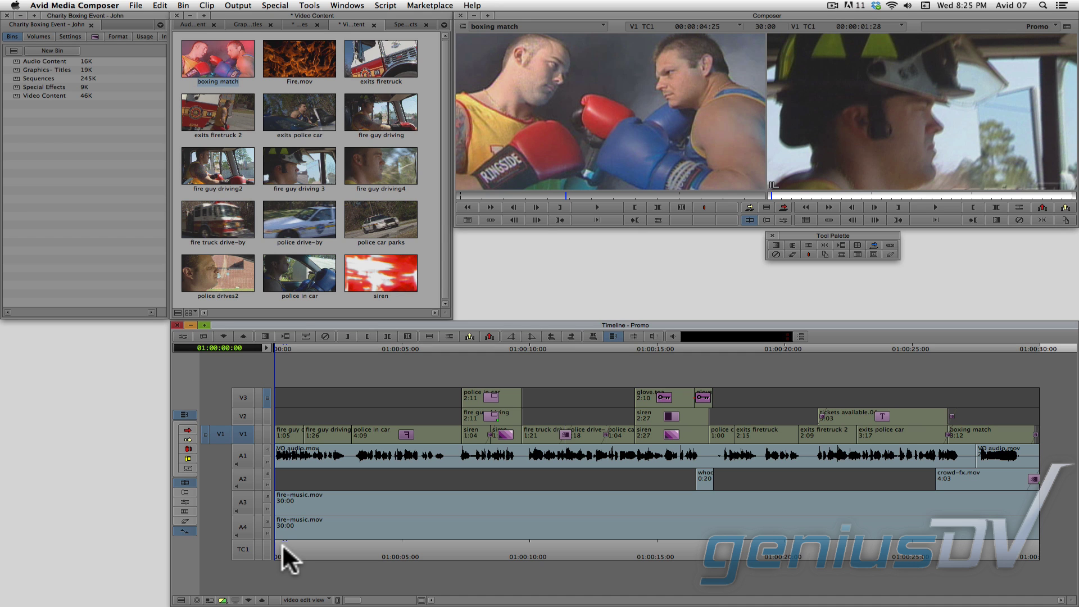
# - Preview the Promo sequence, then switch to the PIP Effect sequence
pyautogui.press('space')
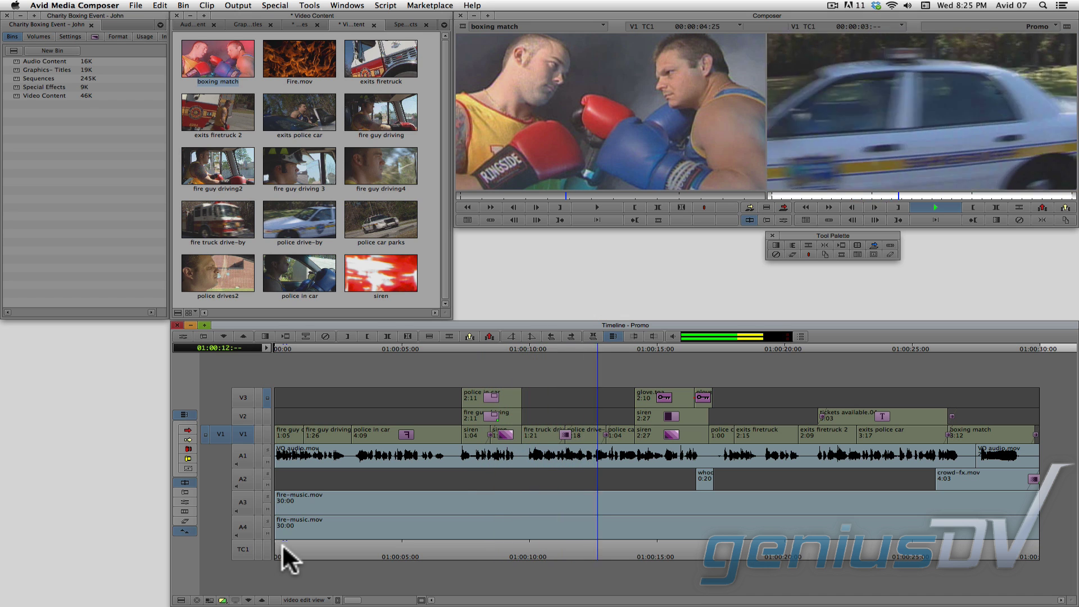
pyautogui.press('space')
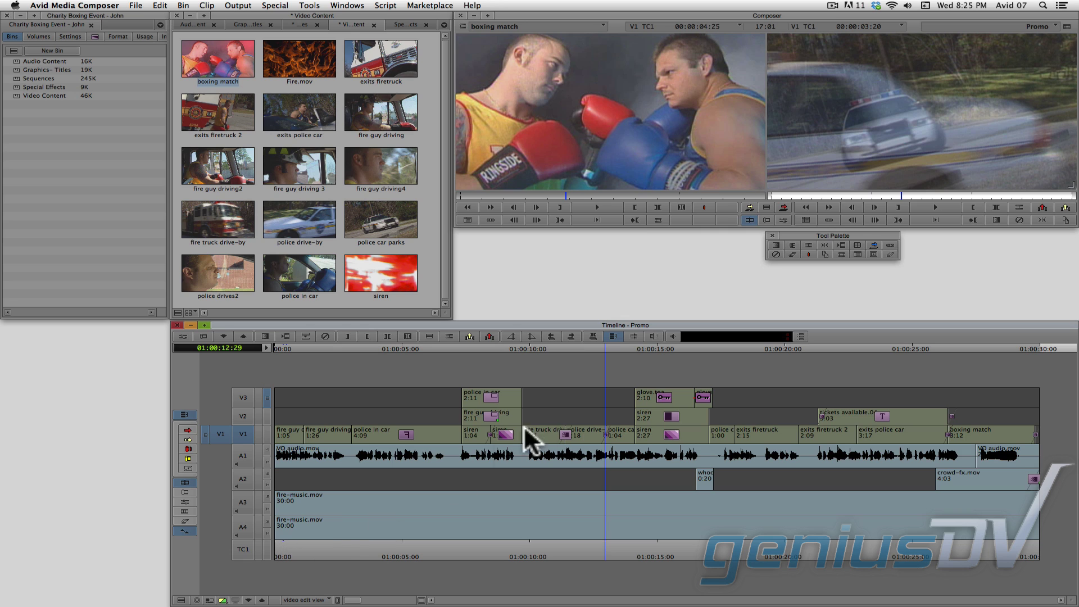
pyautogui.click(1025, 25)
pyautogui.click(1008, 90)
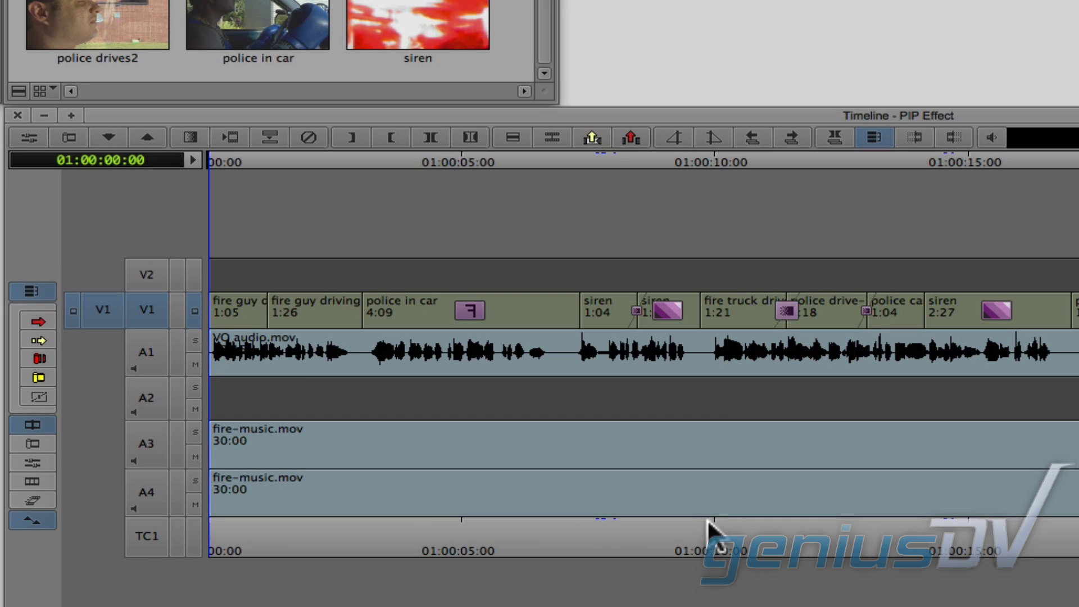
# - Mark 01:00:07:10 to 01:00:09:20 and patch source V1 to record track V2
pyautogui.click(510, 540)
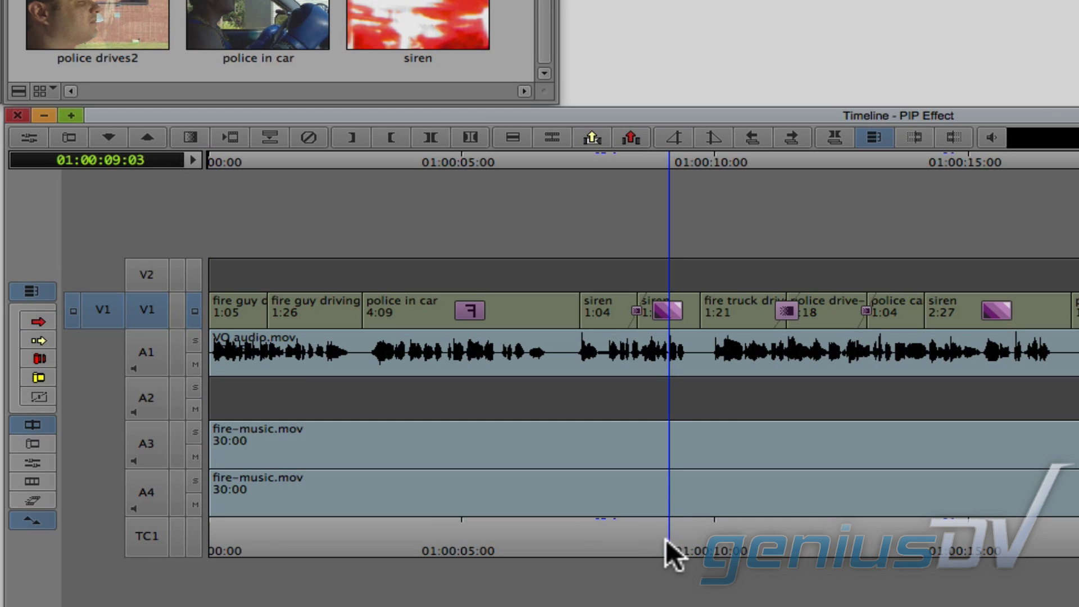
pyautogui.moveTo(665, 538); pyautogui.dragTo(704, 523)
pyautogui.press('o')
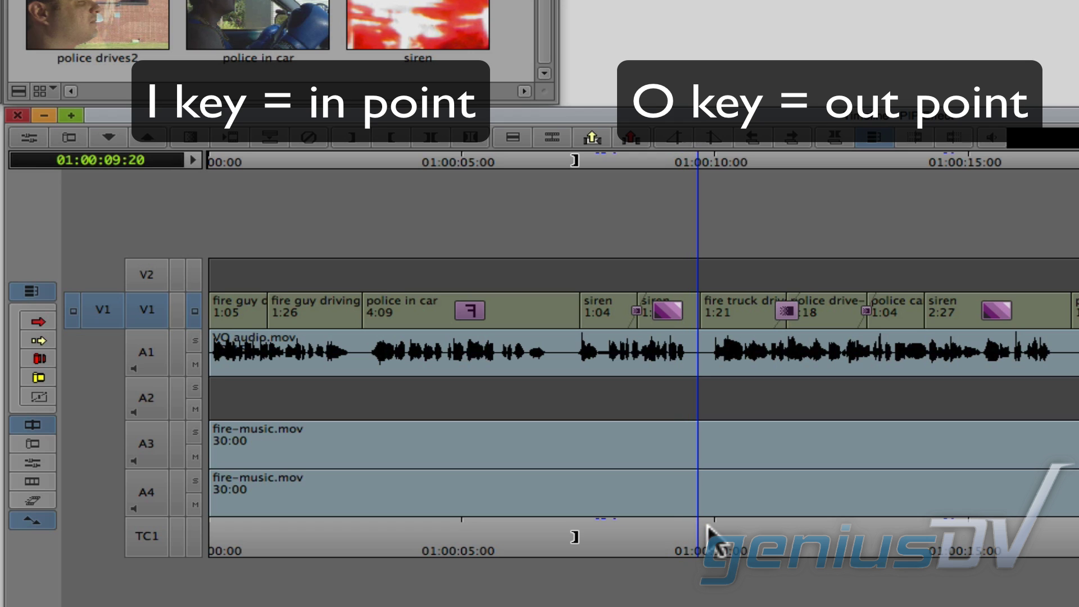
pyautogui.press('i')
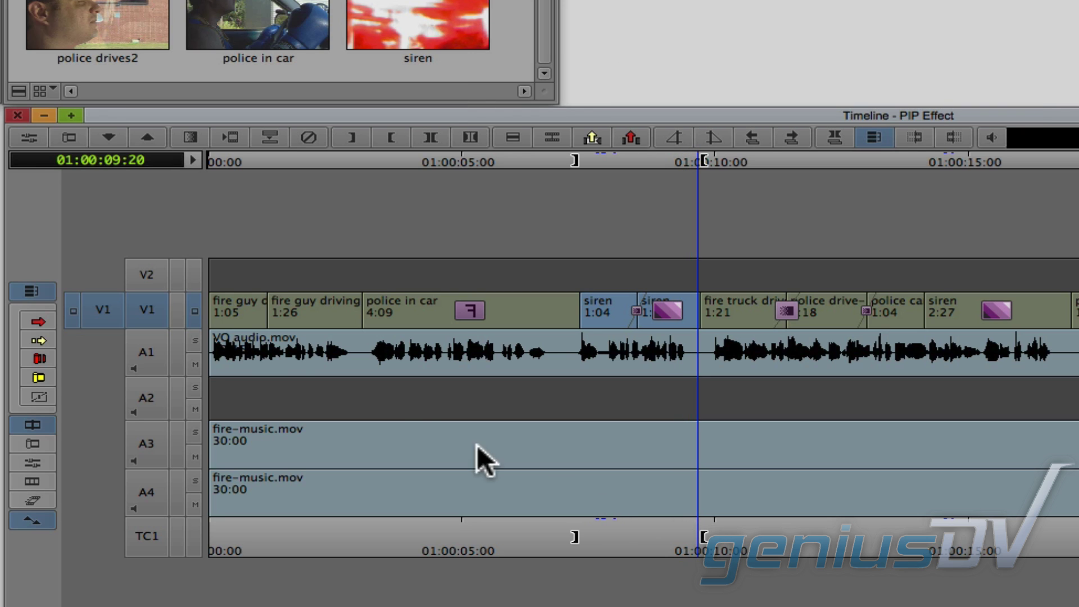
pyautogui.moveTo(112, 310); pyautogui.dragTo(140, 279)
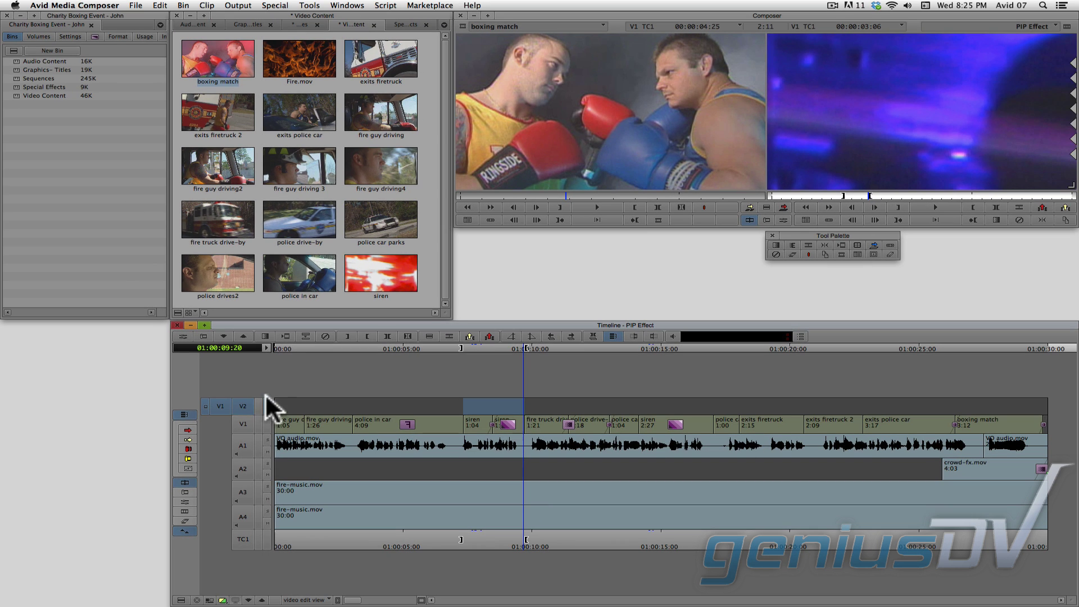
# - Load fire guy driving 3 into the Source monitor and overwrite it onto V2 between the marks
pyautogui.moveTo(305, 176); pyautogui.dragTo(615, 129)
pyautogui.moveTo(494, 196); pyautogui.dragTo(595, 187)
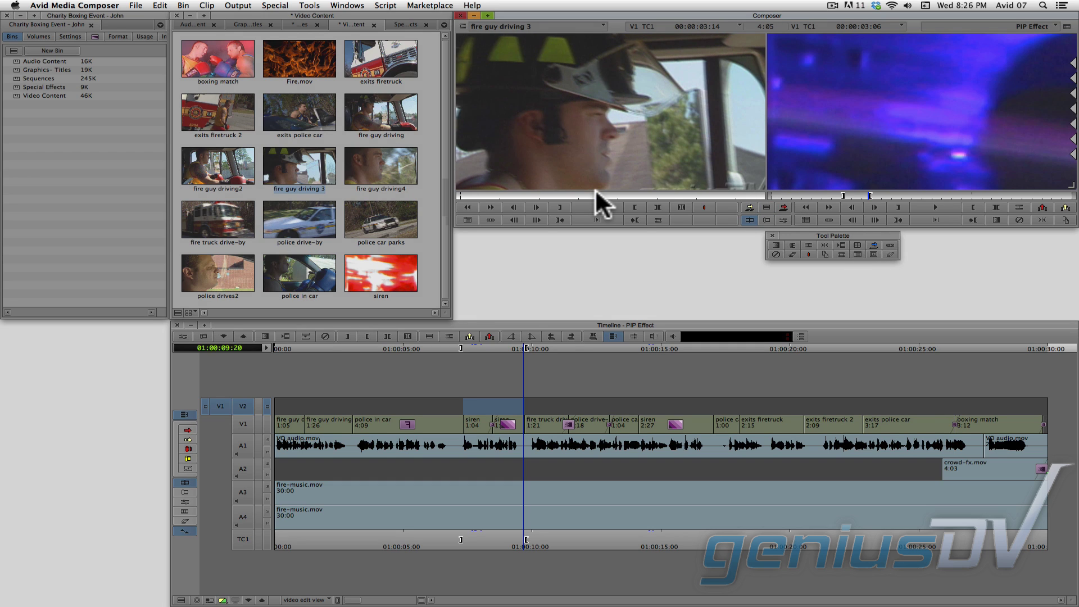
pyautogui.press('b')
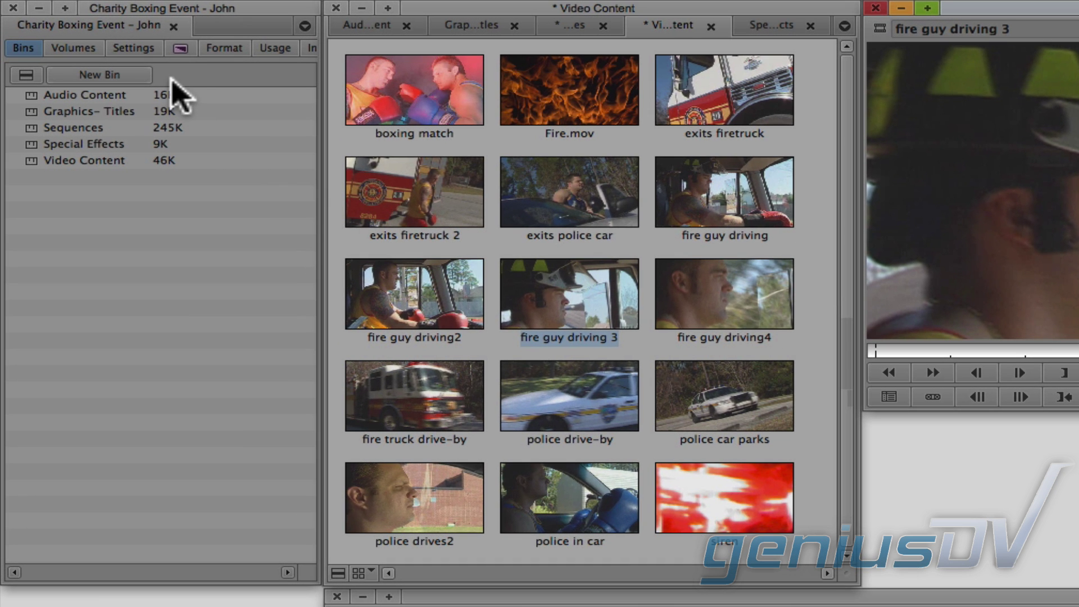
# - Apply the Blend > Picture-In-Picture effect to the fire guy driving 3 segment on V2
pyautogui.click(180, 49)
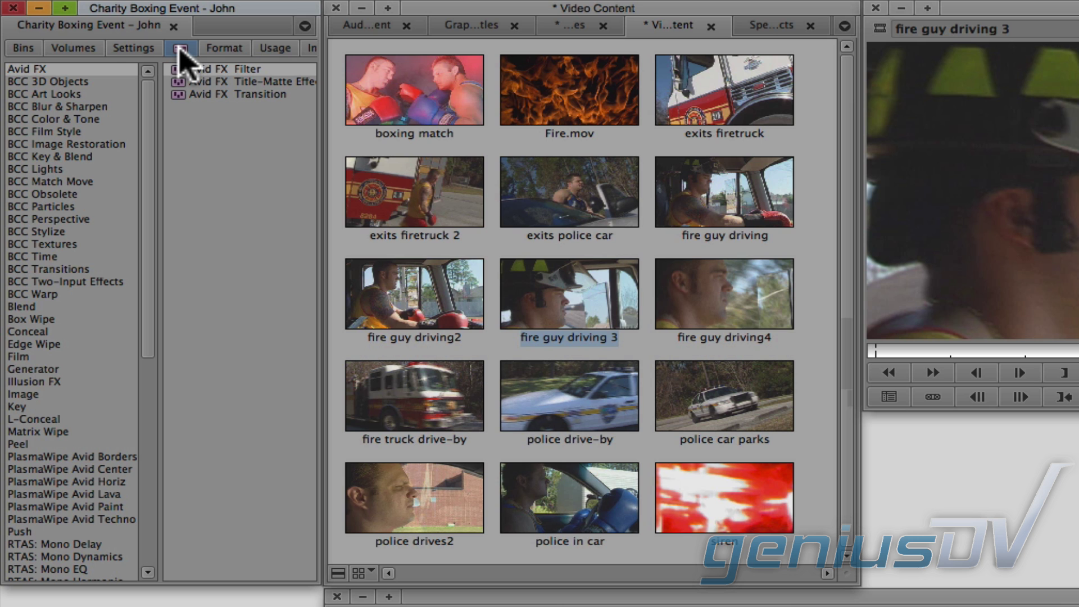
pyautogui.click(56, 307)
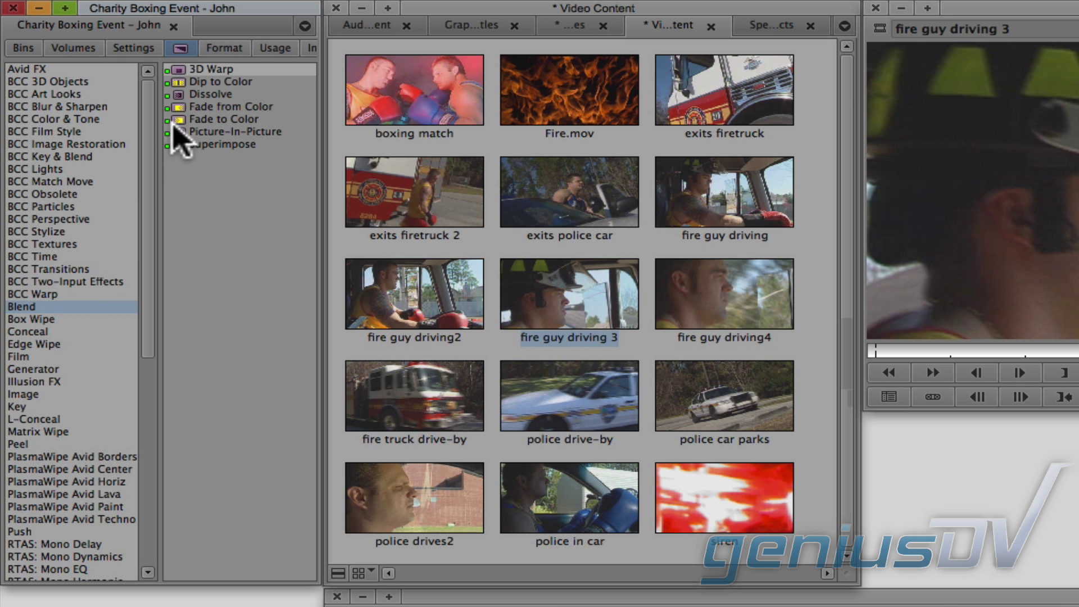
pyautogui.click(179, 132)
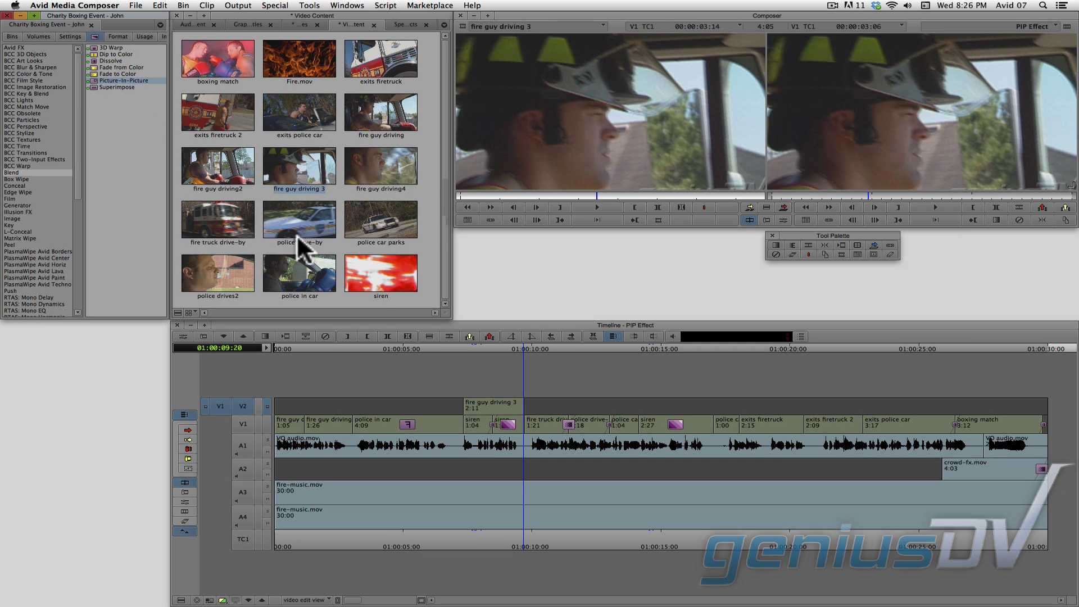
pyautogui.moveTo(298, 238); pyautogui.dragTo(480, 396)
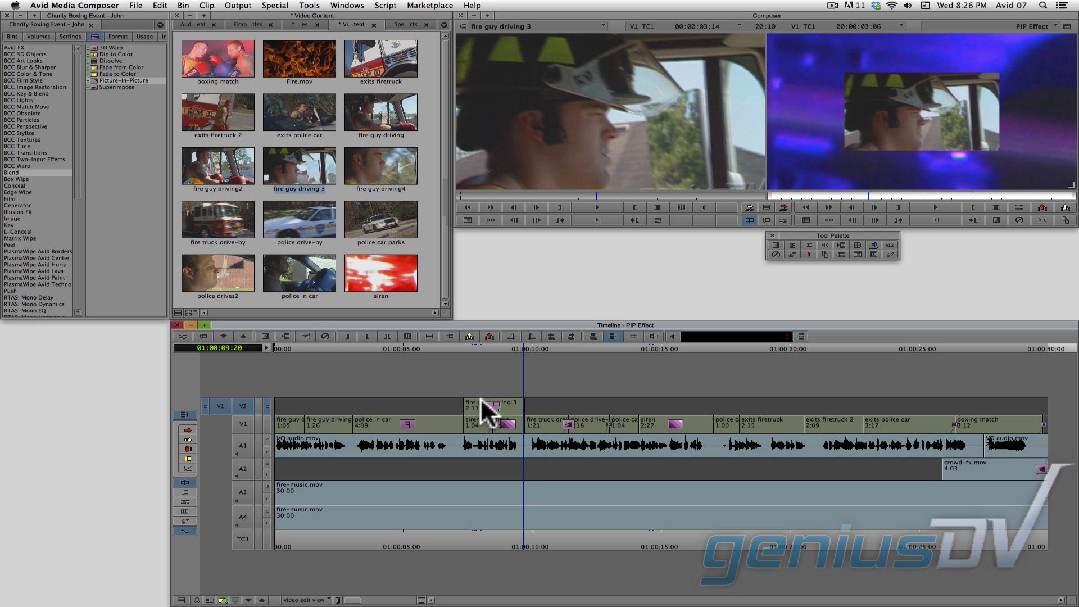
# - Park at 01:00:07:24 and, in Effect Mode, drag the fireman inset toward the upper left
pyautogui.click(474, 346)
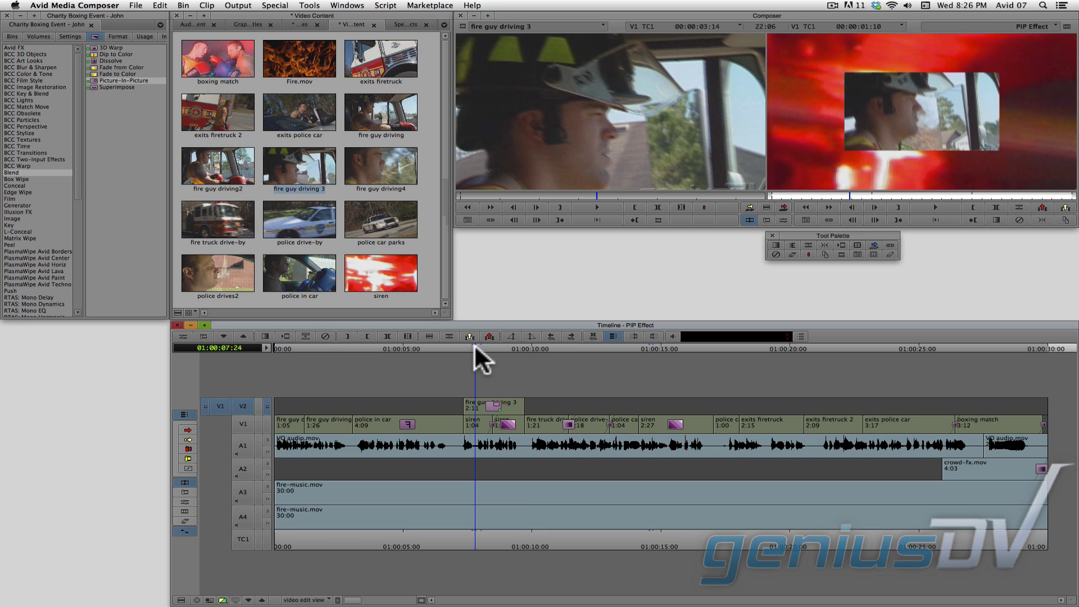
pyautogui.click(188, 334)
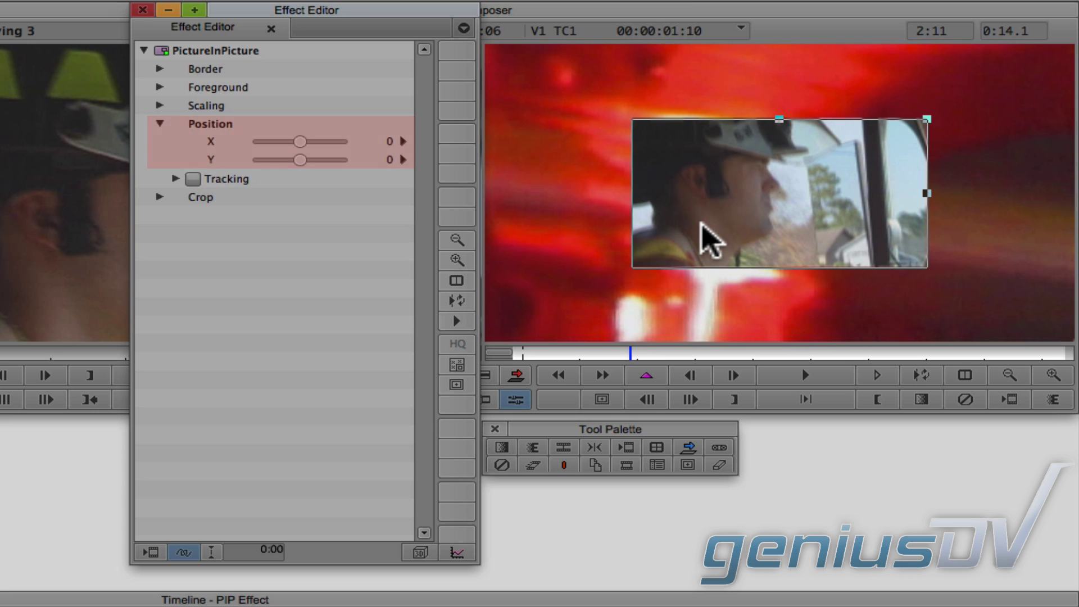
pyautogui.moveTo(701, 223); pyautogui.dragTo(552, 235)
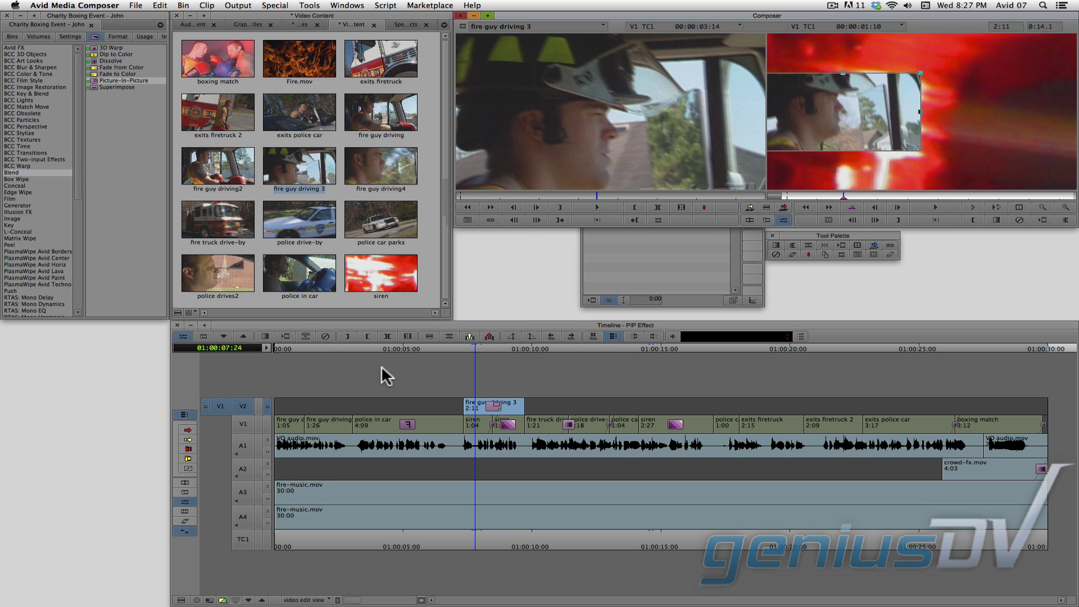
# - Add a new V3 video track, patch V1 to V3, monitor V3, and mark IN over the fireman clip
pyautogui.rightClick(382, 368)
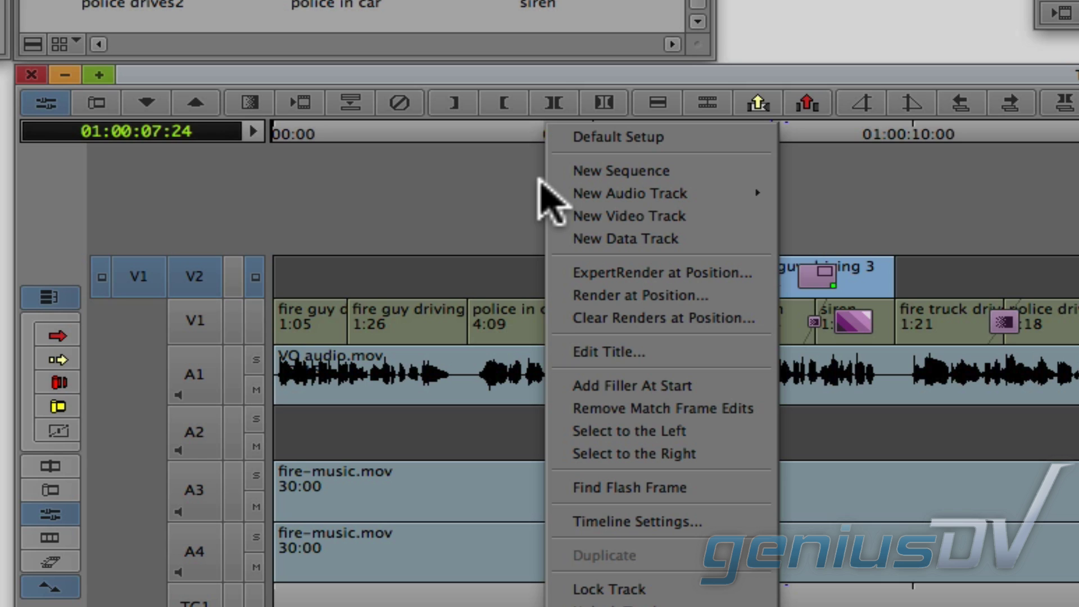
pyautogui.click(560, 213)
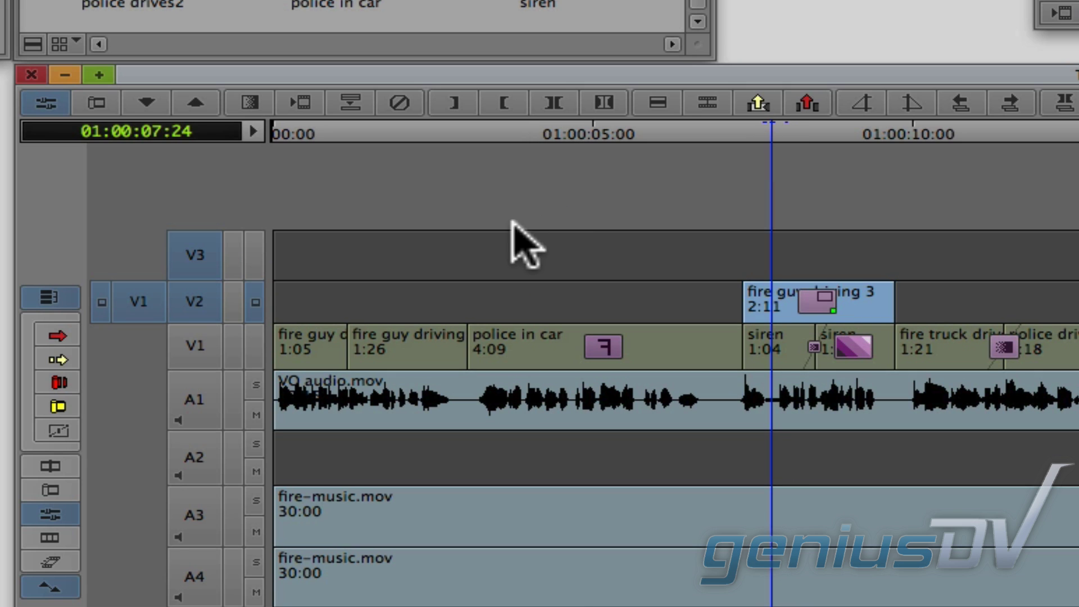
pyautogui.moveTo(142, 303); pyautogui.dragTo(204, 265)
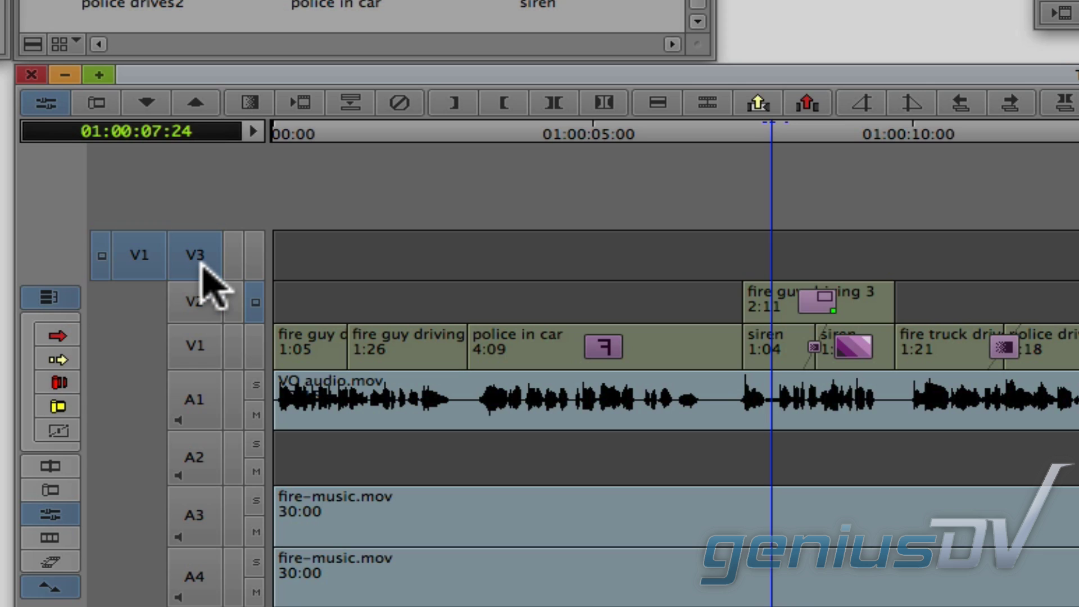
pyautogui.click(253, 256)
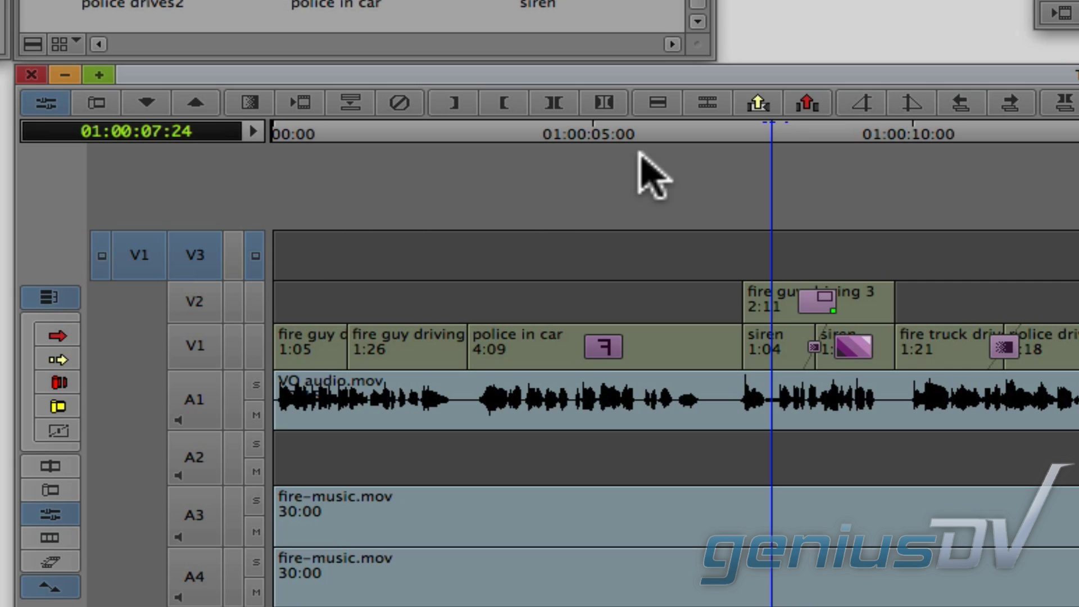
pyautogui.moveTo(772, 127); pyautogui.dragTo(896, 132)
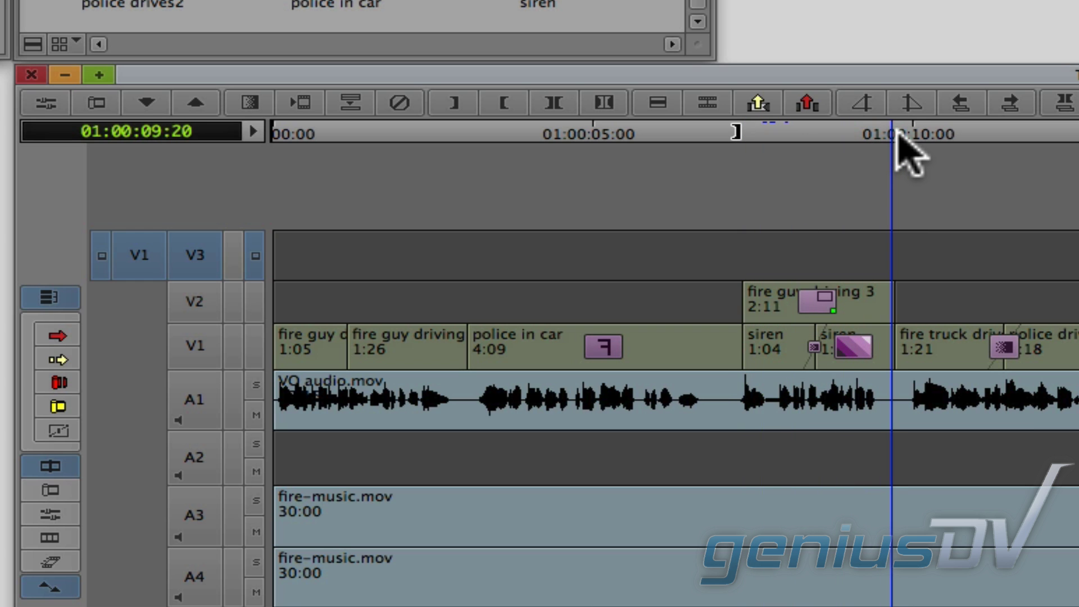
pyautogui.press('i')
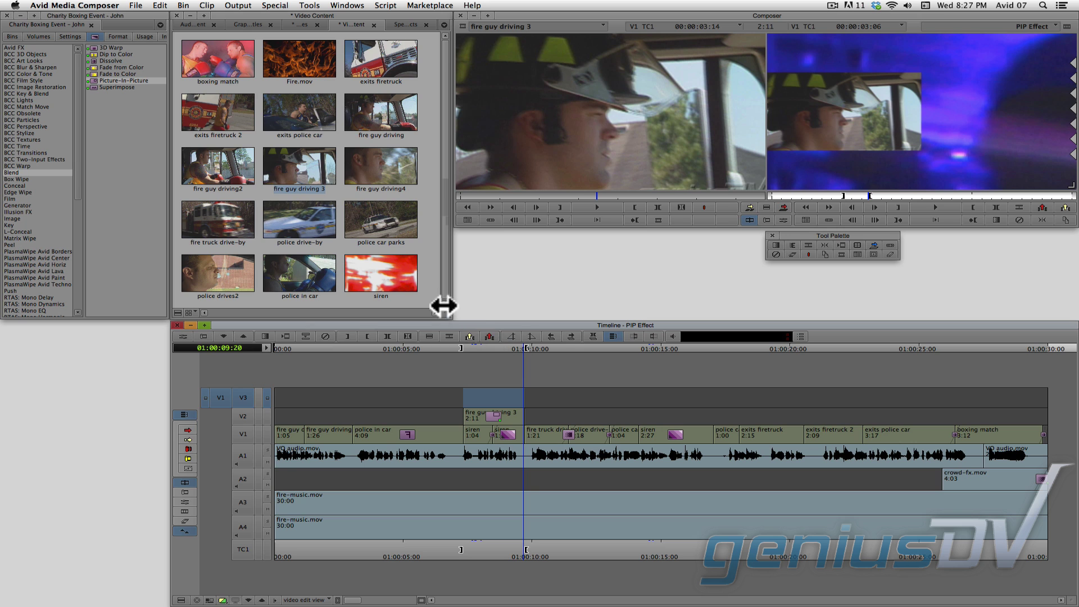
# - Overwrite the police in car clip onto V3 and apply Picture-In-Picture to it
pyautogui.moveTo(306, 257); pyautogui.dragTo(588, 118)
pyautogui.moveTo(537, 196); pyautogui.dragTo(583, 191)
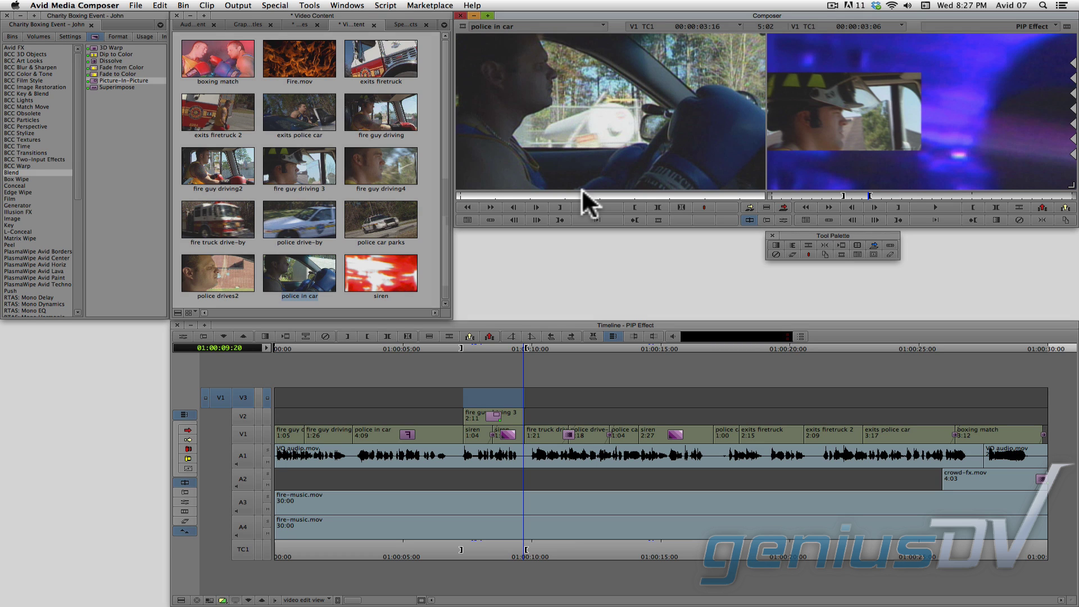
pyautogui.press('b')
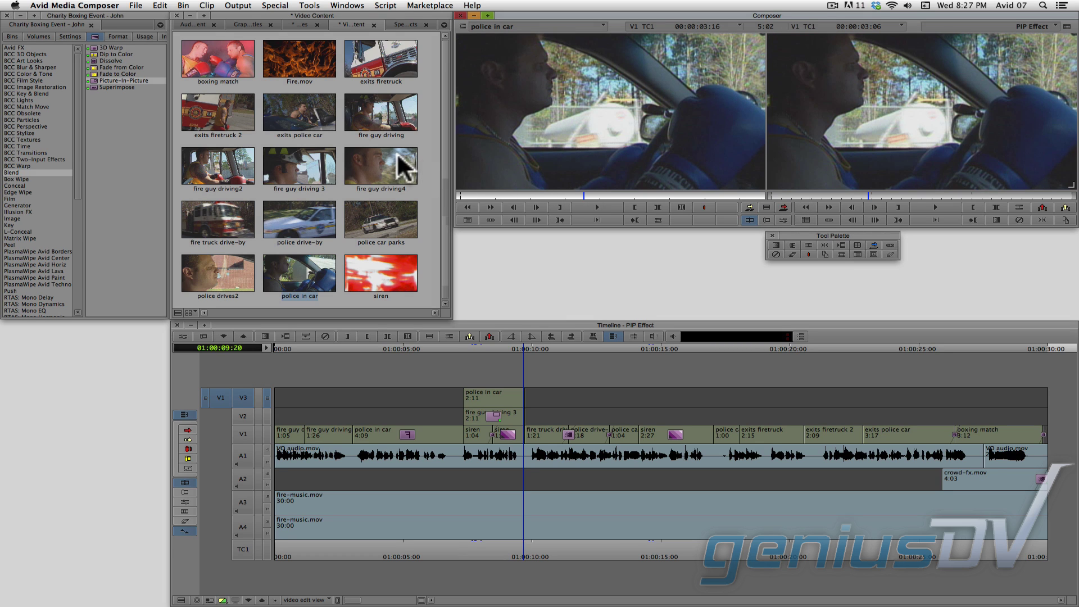
pyautogui.moveTo(93, 82); pyautogui.dragTo(502, 387)
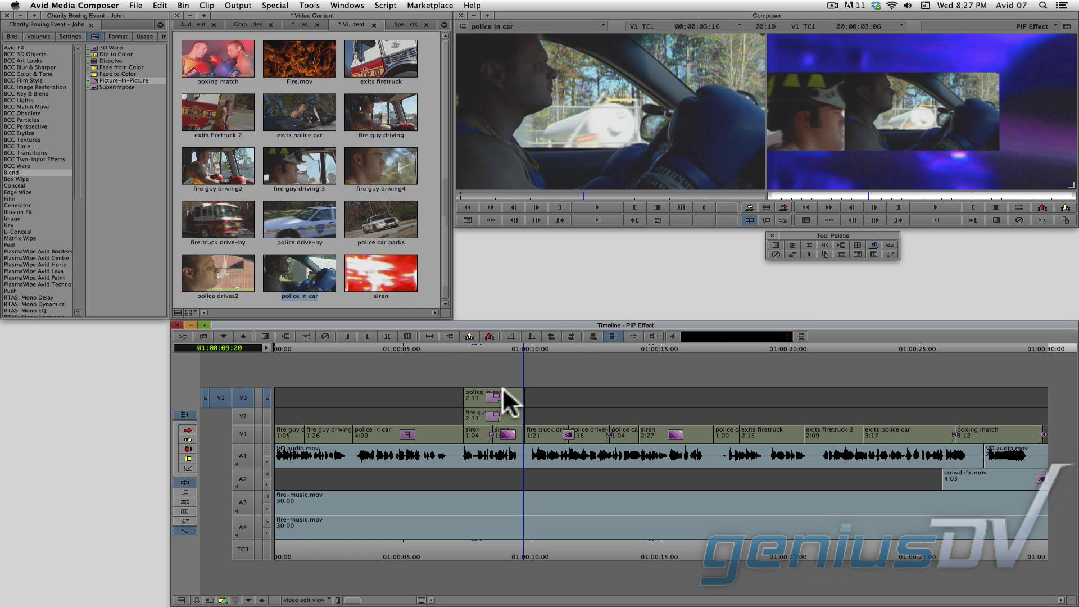
# - In the Effect Editor, drag the police PIP box right so it sits beside the fireman inset
pyautogui.click(186, 335)
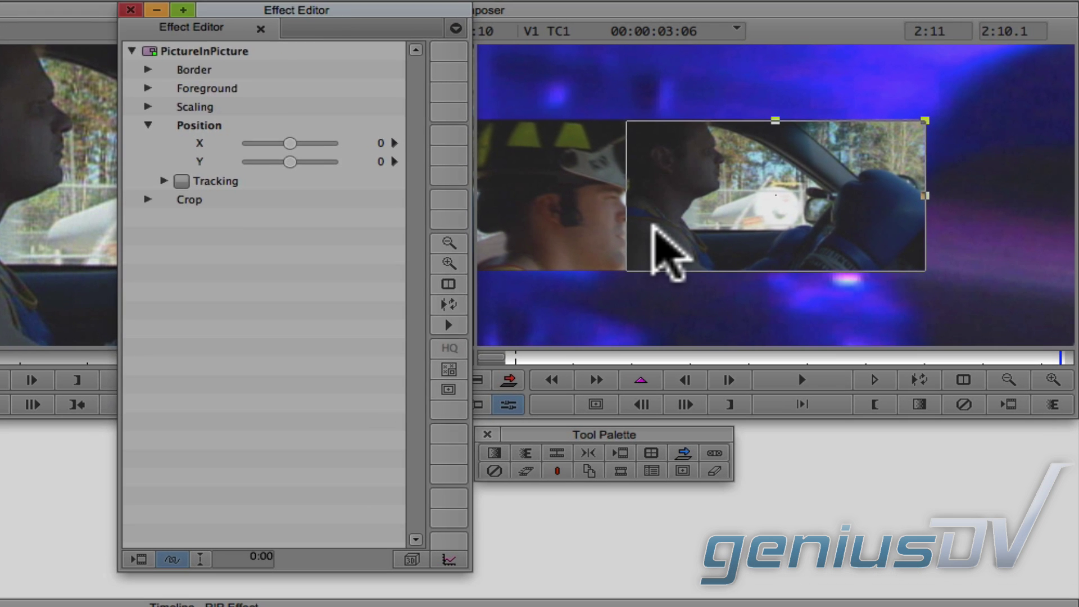
pyautogui.moveTo(865, 140); pyautogui.dragTo(921, 129)
pyautogui.moveTo(776, 220); pyautogui.dragTo(800, 213)
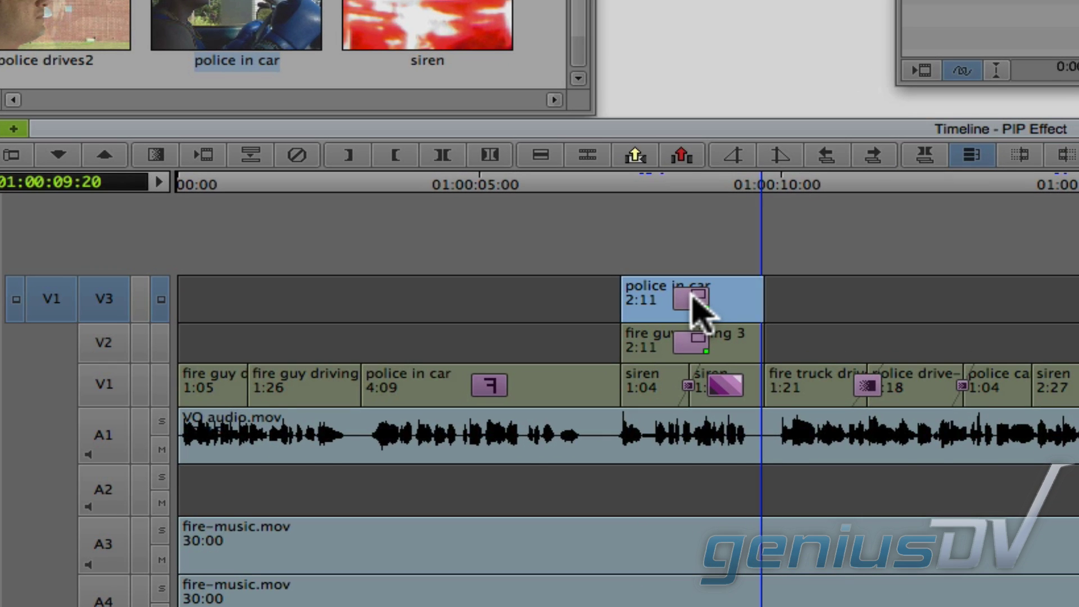
# - Step into the V3 nest, apply Image > Flop to police in car, then step out to the sequence start
pyautogui.doubleClick(692, 296)
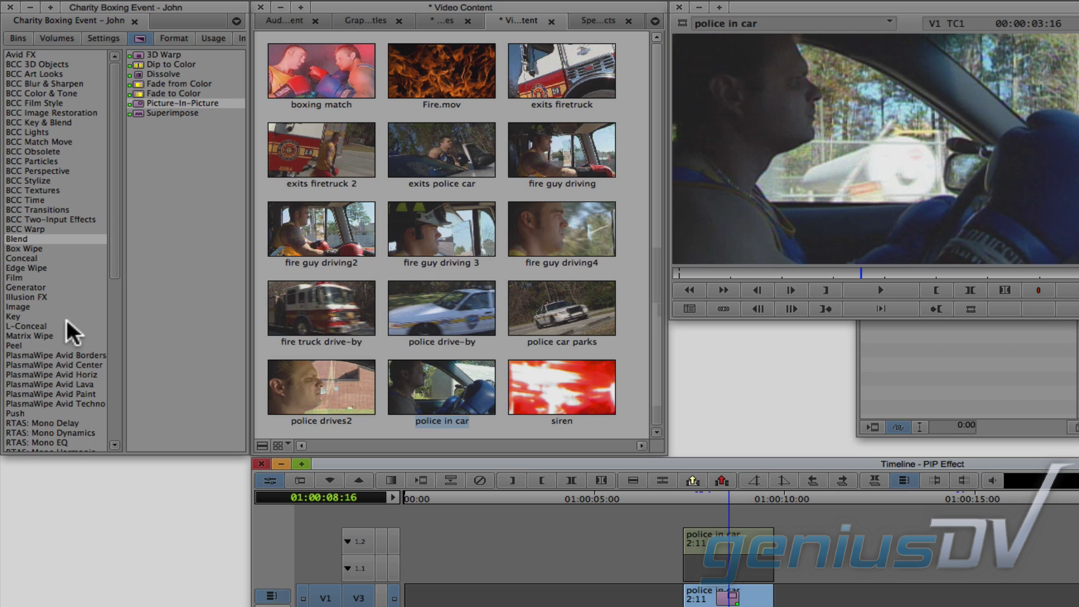
pyautogui.click(22, 306)
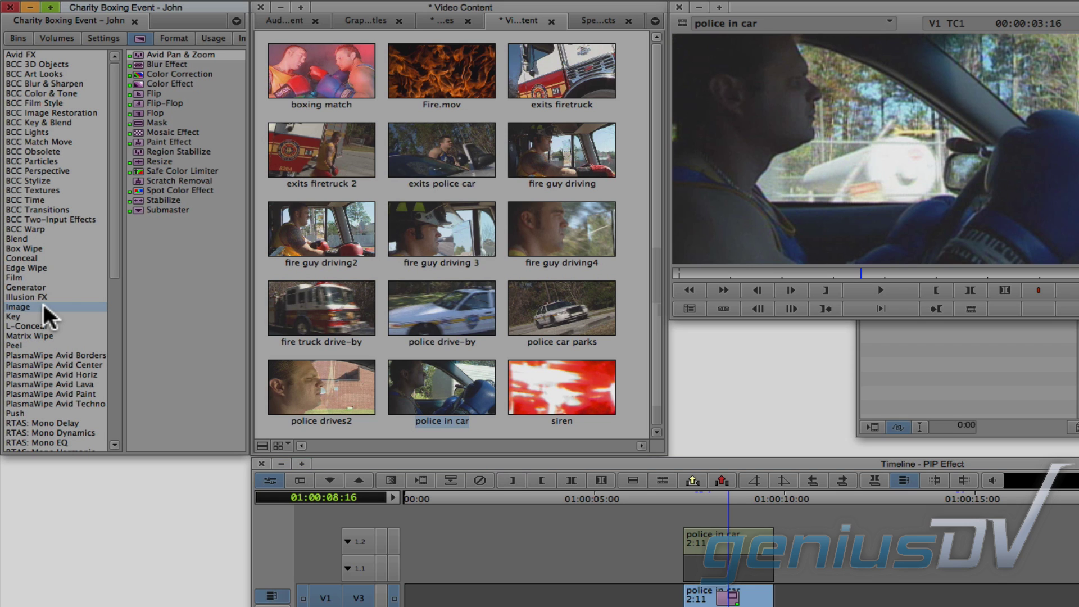
pyautogui.click(135, 112)
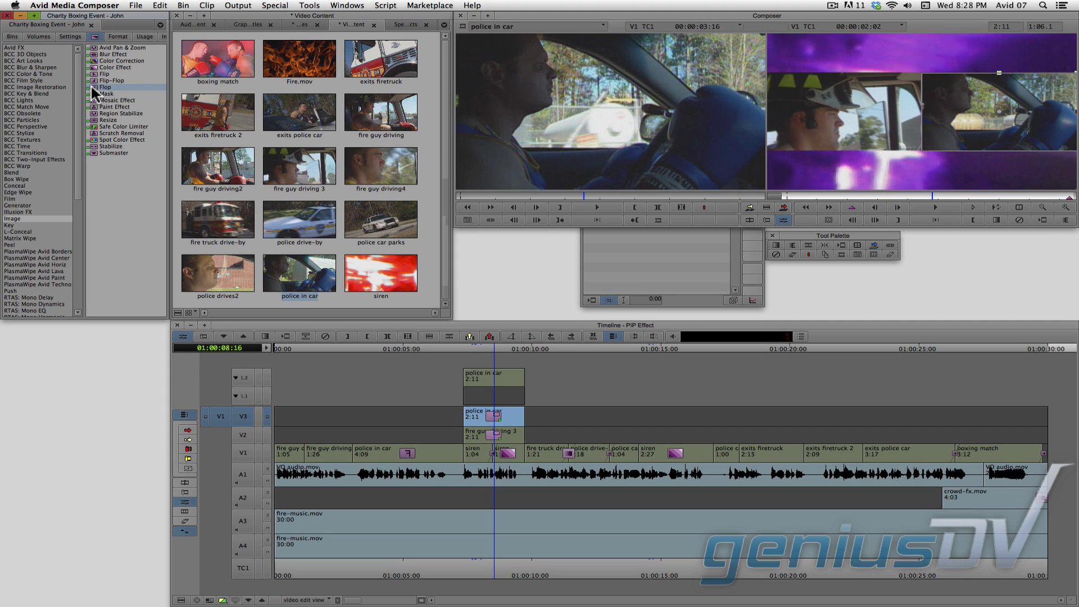
pyautogui.moveTo(94, 93); pyautogui.dragTo(496, 382)
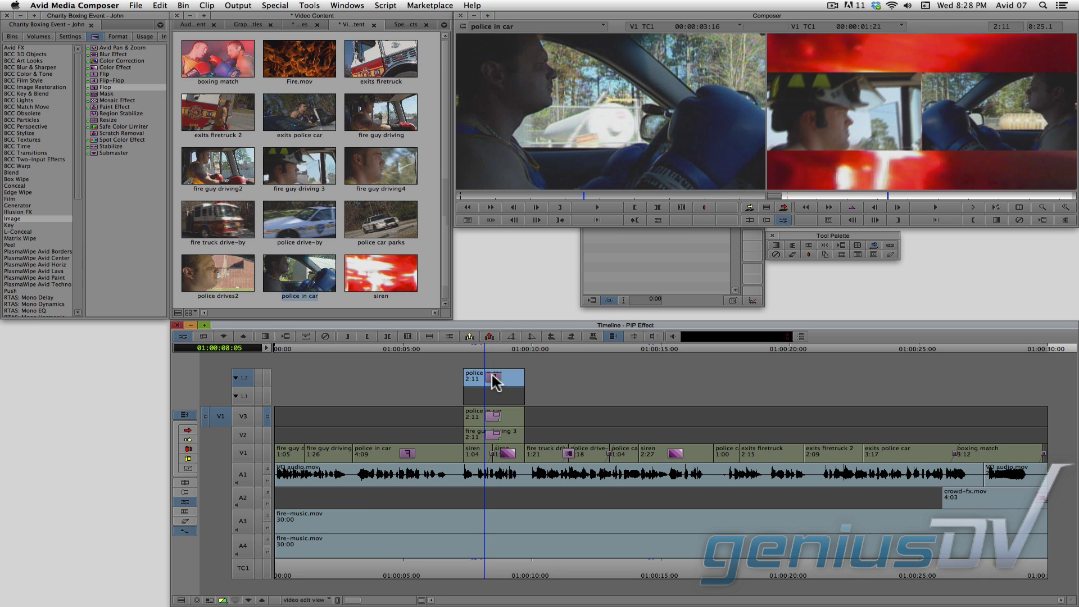
pyautogui.doubleClick(490, 416)
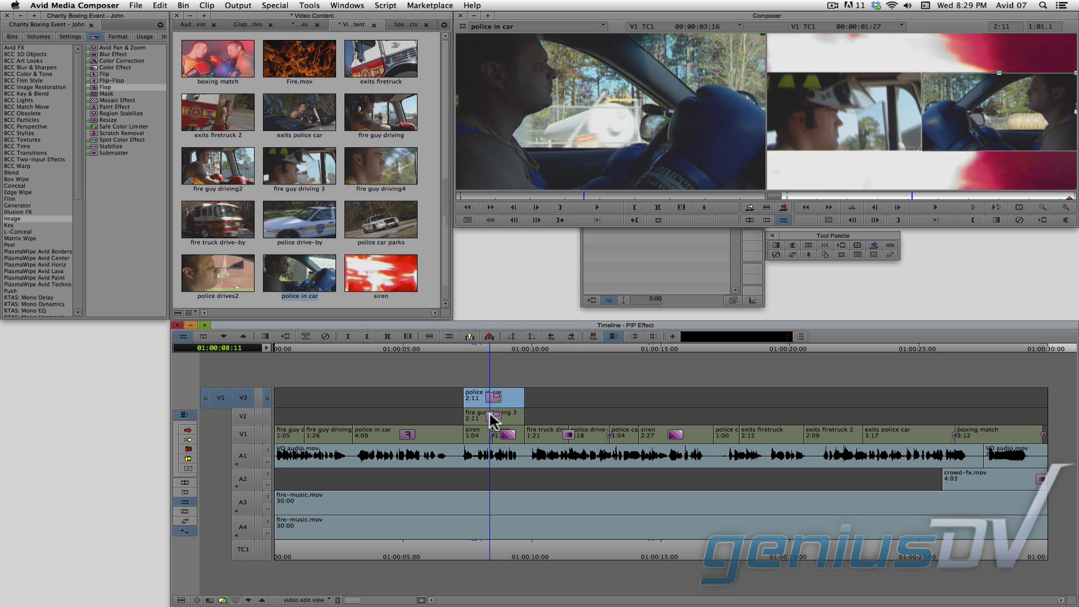
pyautogui.moveTo(488, 348); pyautogui.dragTo(271, 346)
pyautogui.press('space')
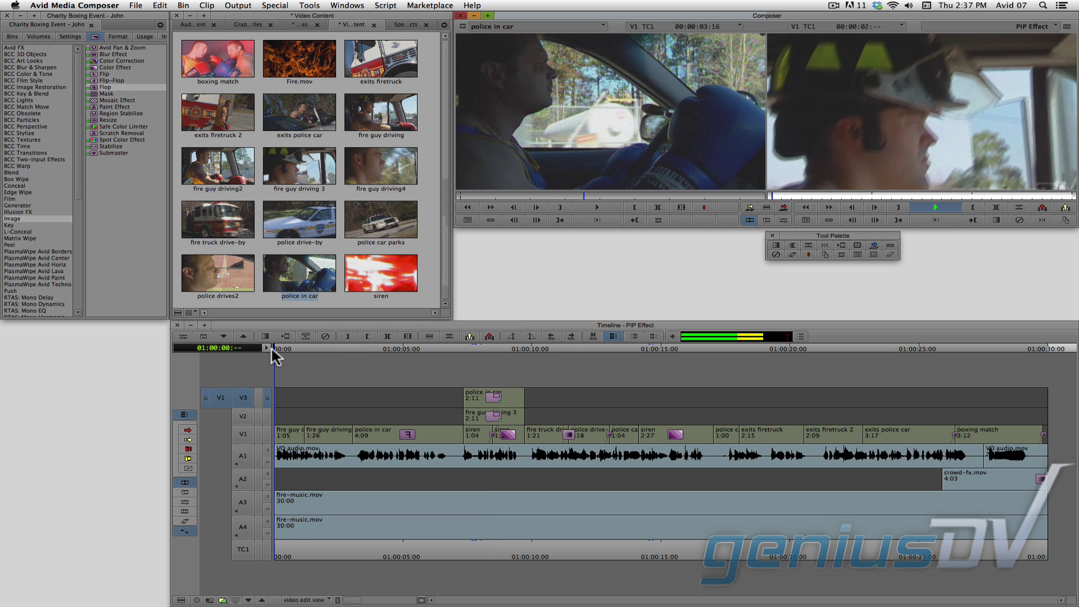